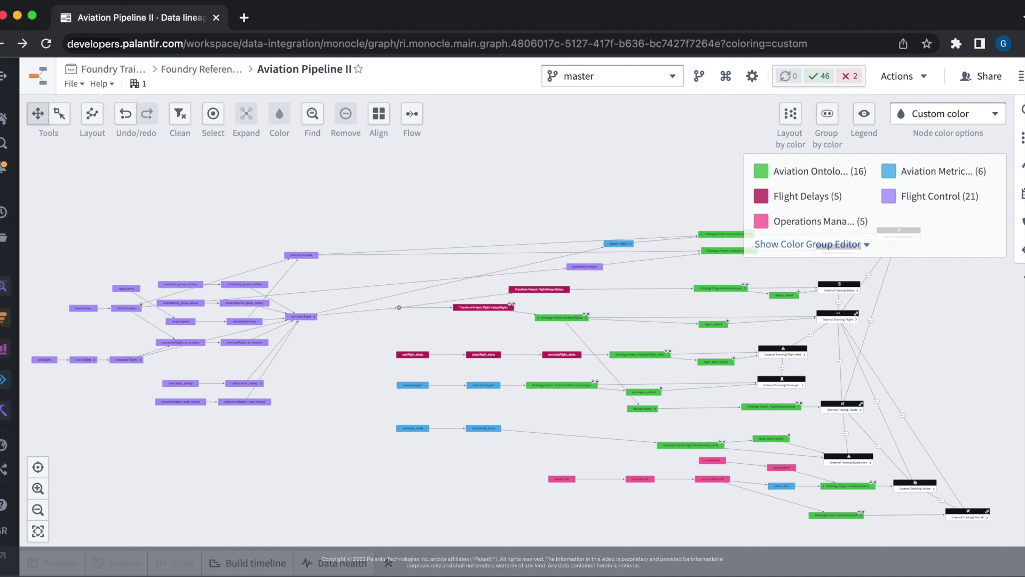
- Select the Ontology Project: Aviation/delays dataset and list its Flight delays and paused training schedules
scroll(826, 298, up, 5)
drag(780, 334, 660, 391)
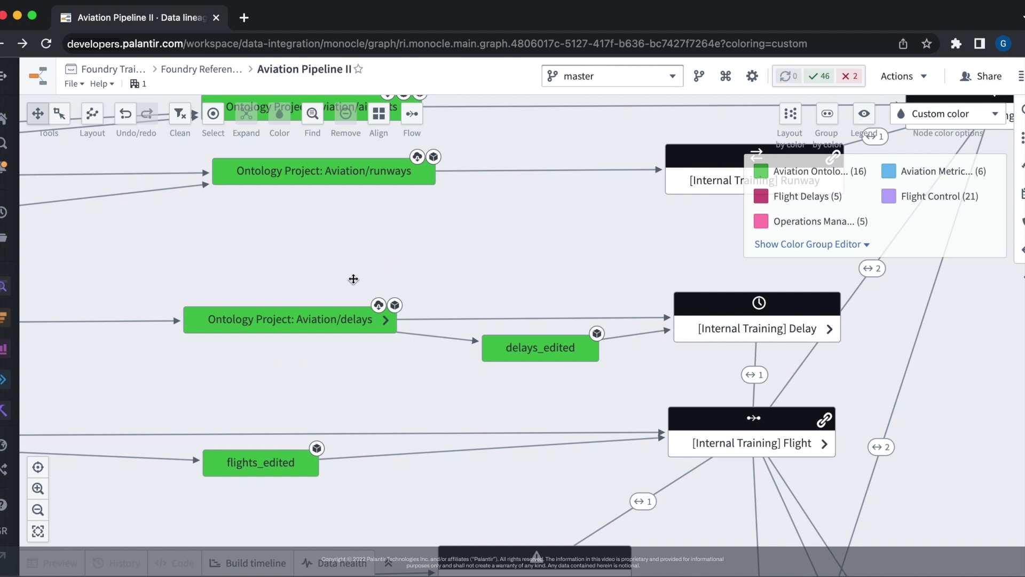
click(264, 320)
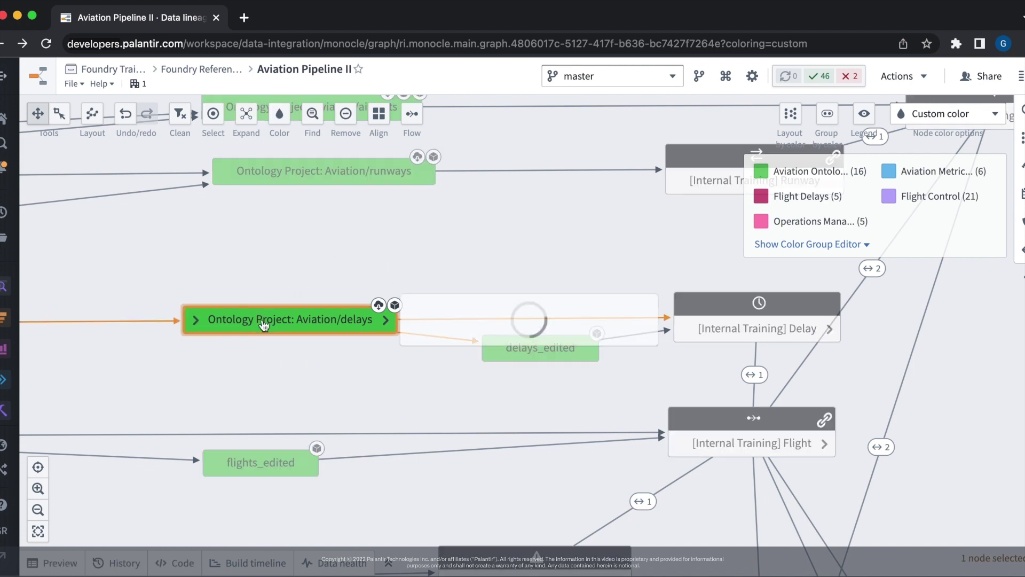
click(1021, 194)
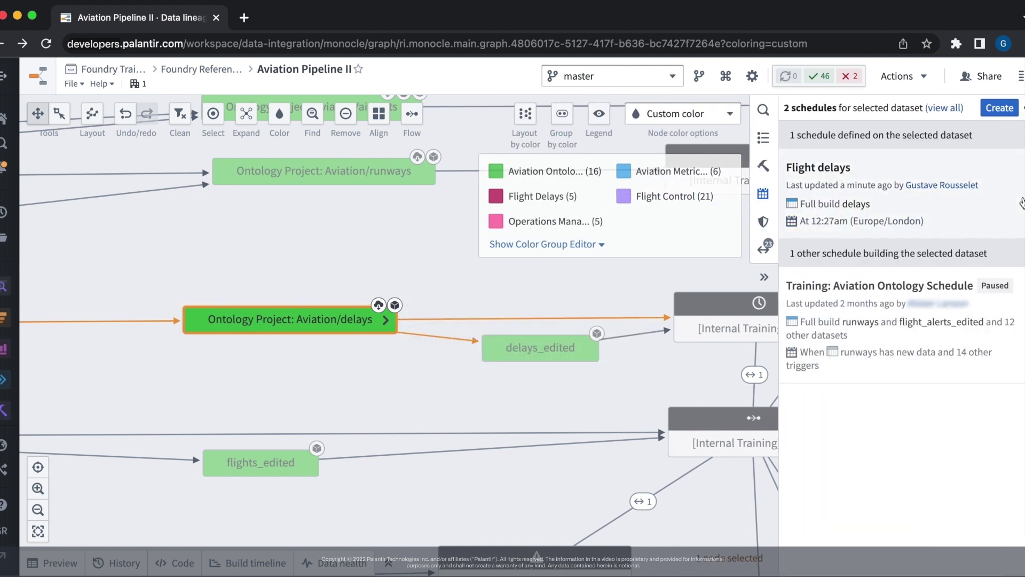
- Open the Flight delays schedule and survey its delays target and 14 datasets to build
click(992, 202)
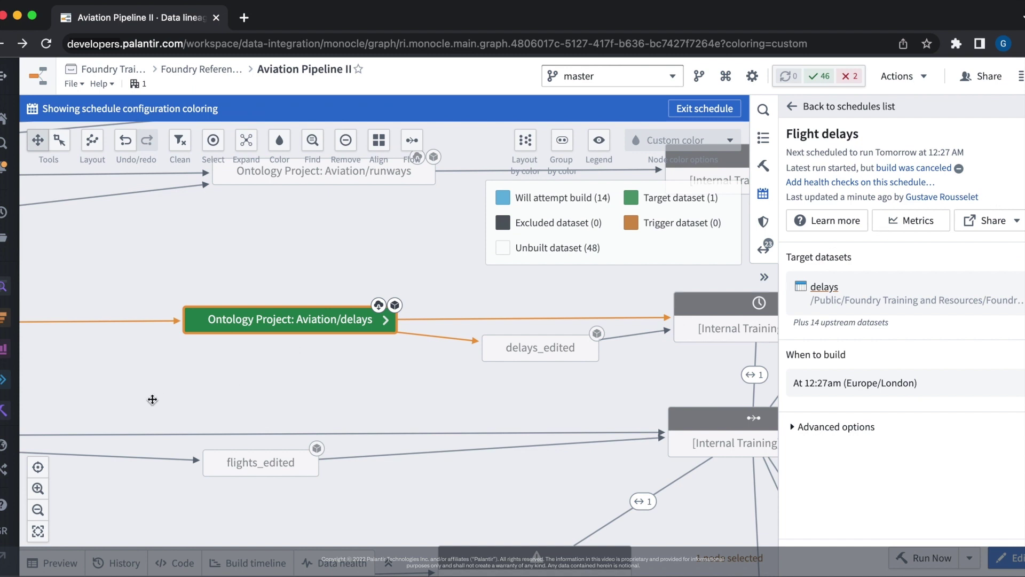
scroll(152, 399, down, 1)
scroll(152, 399, down, 5)
drag(70, 398, 544, 377)
scroll(414, 408, down, 2)
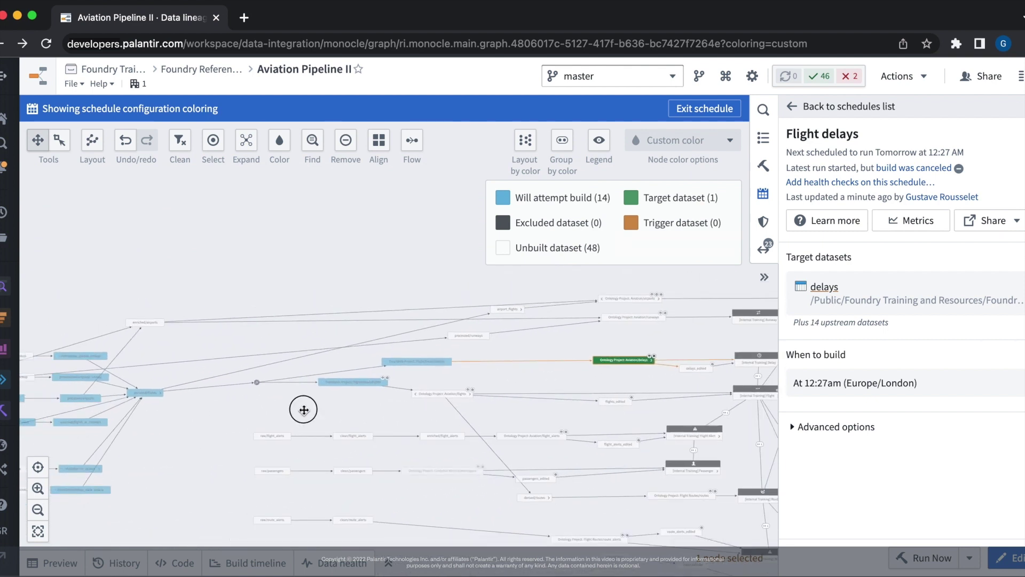
drag(310, 410, 468, 401)
scroll(463, 396, down, 2)
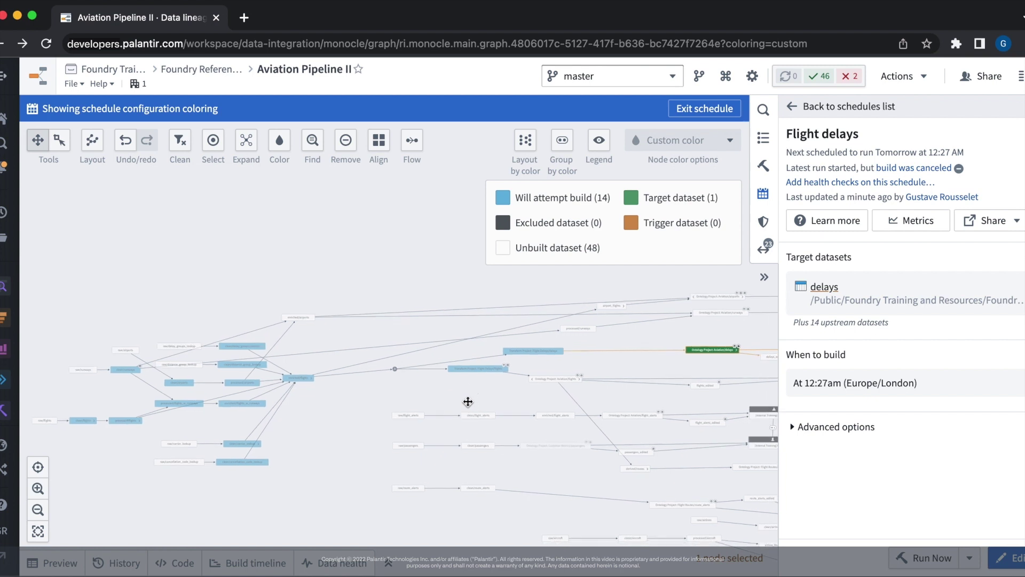
click(468, 401)
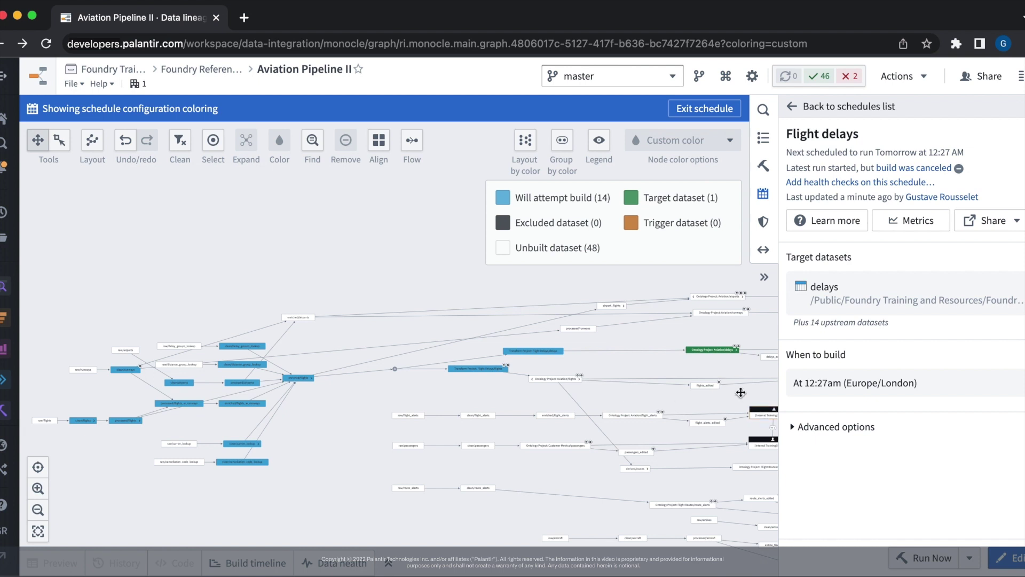
- Edit the Flight delays schedule and switch it to a connecting build with seven inputs
click(1003, 562)
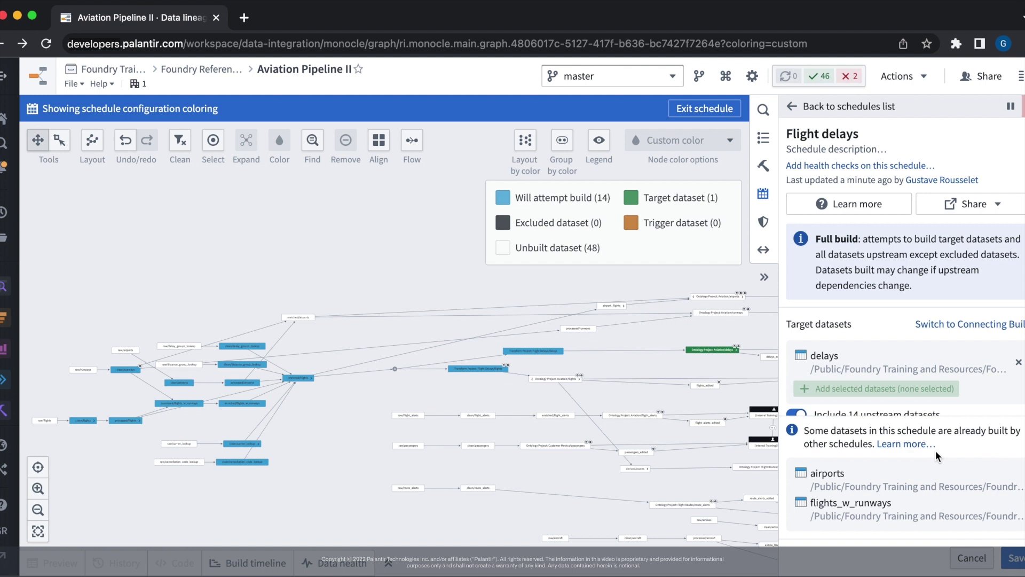
scroll(886, 345, down, 1)
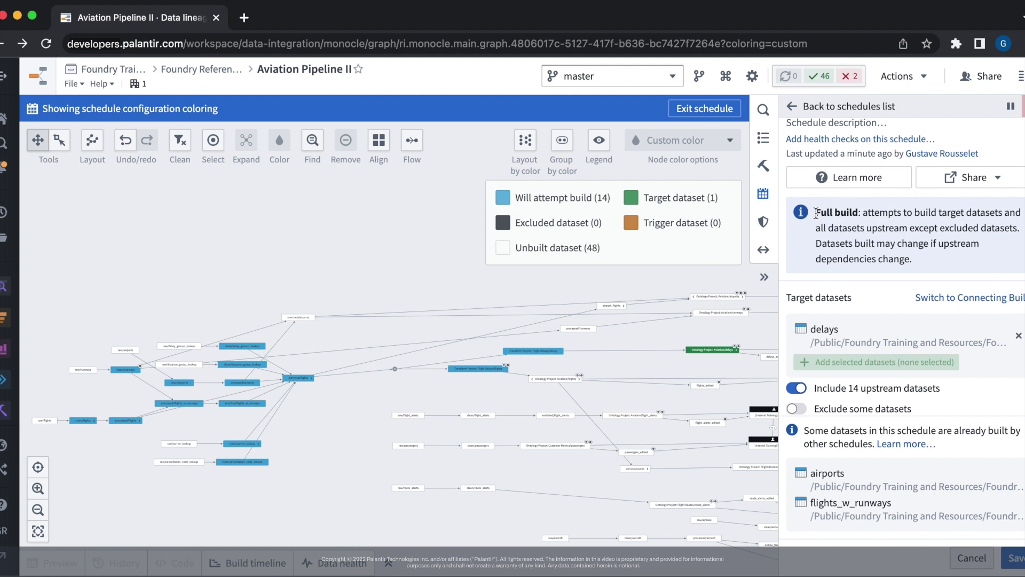
click(942, 299)
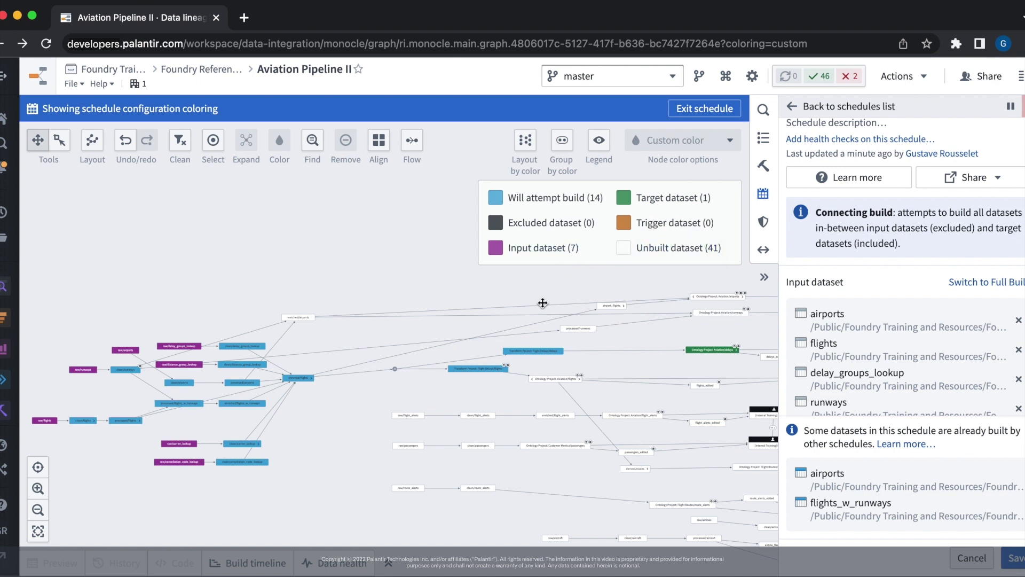
- Remove all input datasets (airports, flights, delay_groups_lookup and the rest) from Flight delays
drag(323, 437, 485, 431)
scroll(400, 423, up, 5)
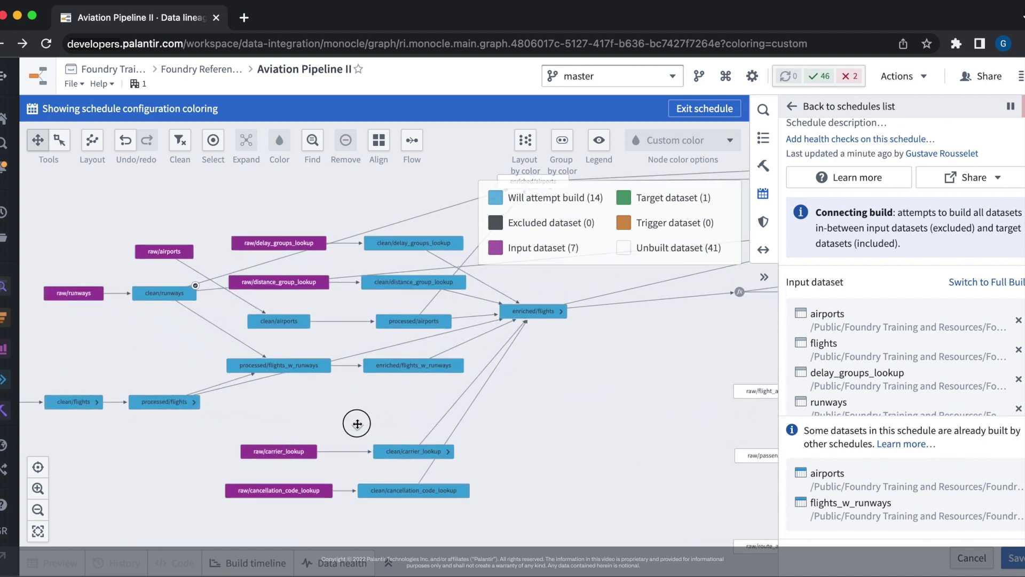
drag(355, 422, 387, 421)
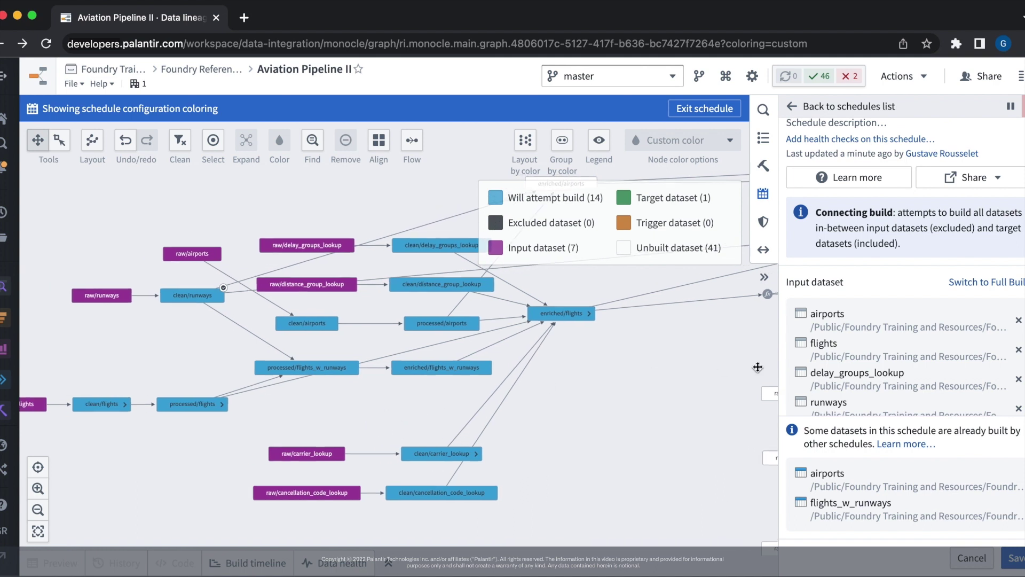
click(1018, 320)
click(1018, 320)
click(1018, 320)
click(1018, 320)
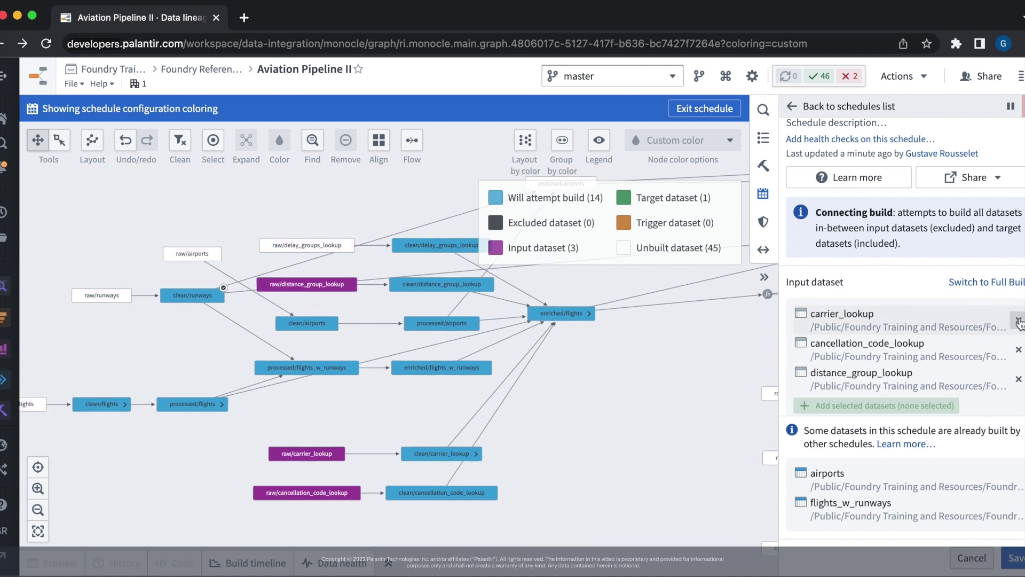
click(1018, 320)
click(1018, 319)
click(1018, 320)
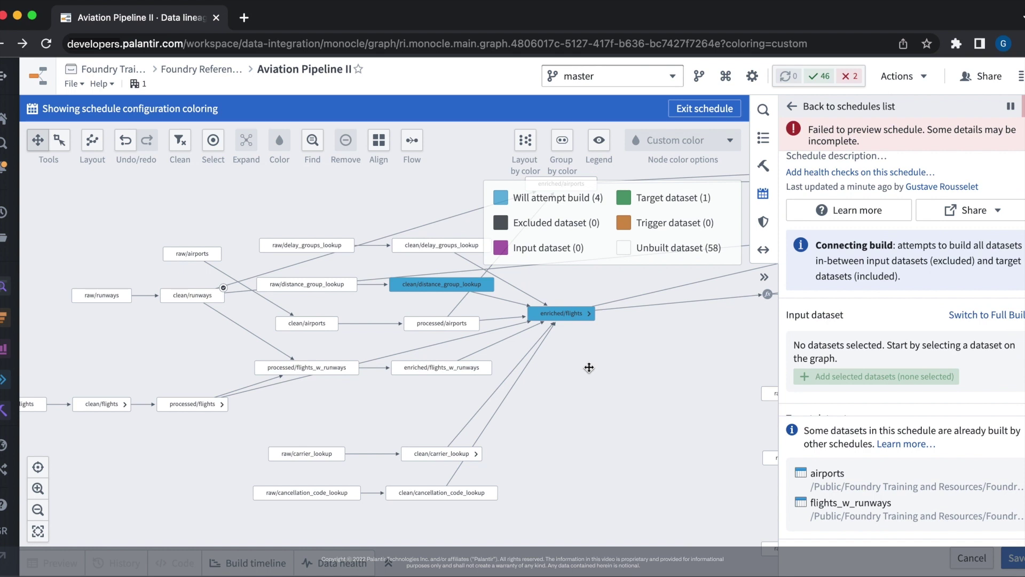
- Mark enriched/flights as the single input, leaving 2 datasets to build
click(569, 320)
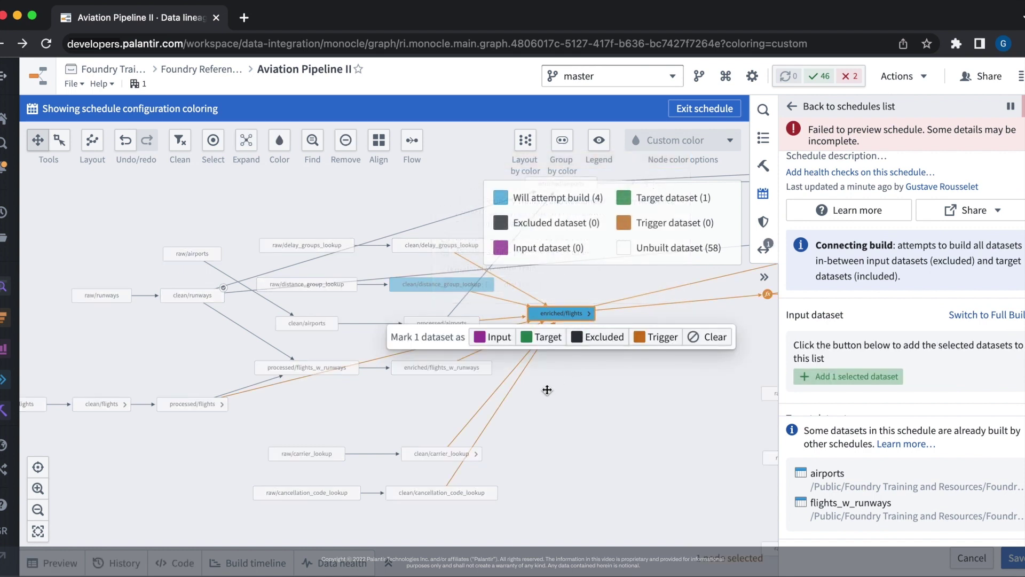
click(496, 339)
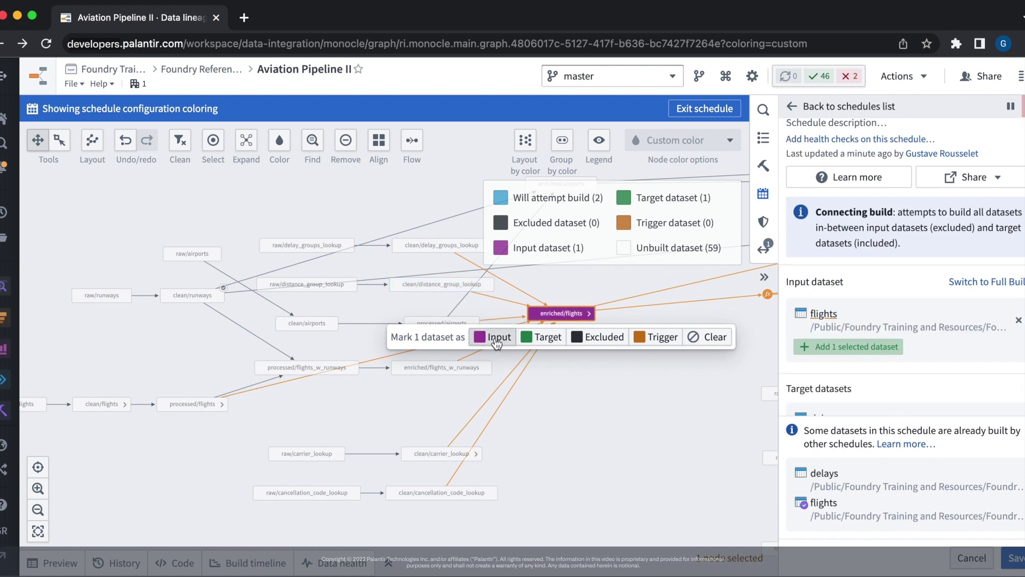
click(619, 406)
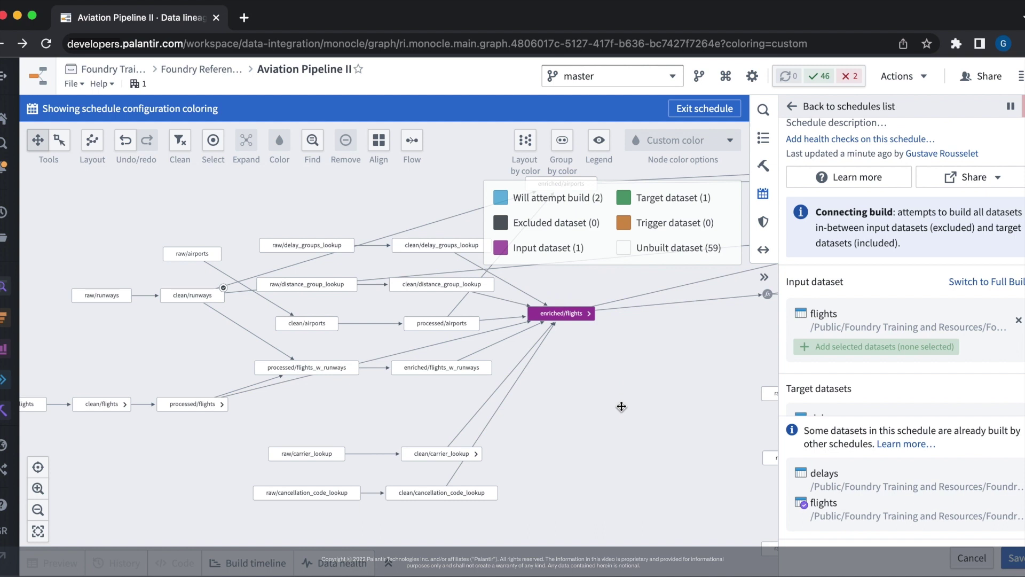
scroll(621, 406, down, 5)
drag(643, 396, 399, 393)
drag(450, 363, 369, 366)
mouse_move(259, 369)
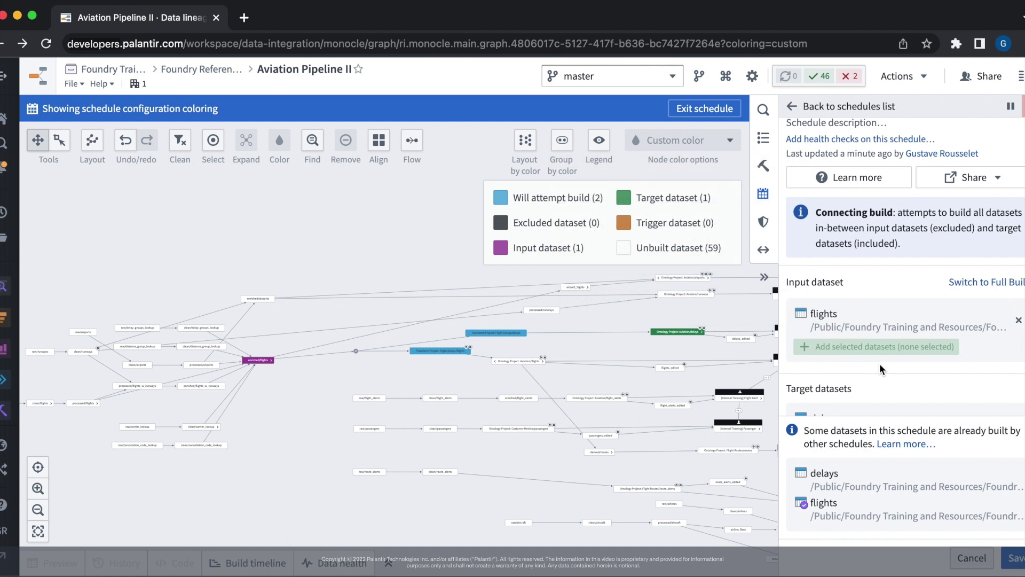
- Make enriched/flights the trigger and save Flight delays to build on new data or 12:27am
scroll(879, 363, down, 3)
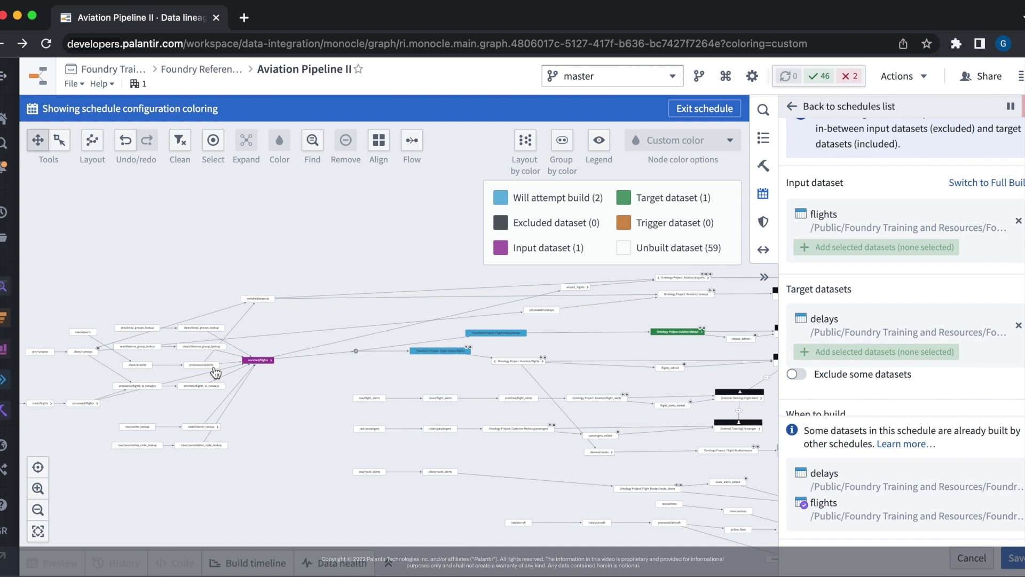
scroll(258, 372, up, 5)
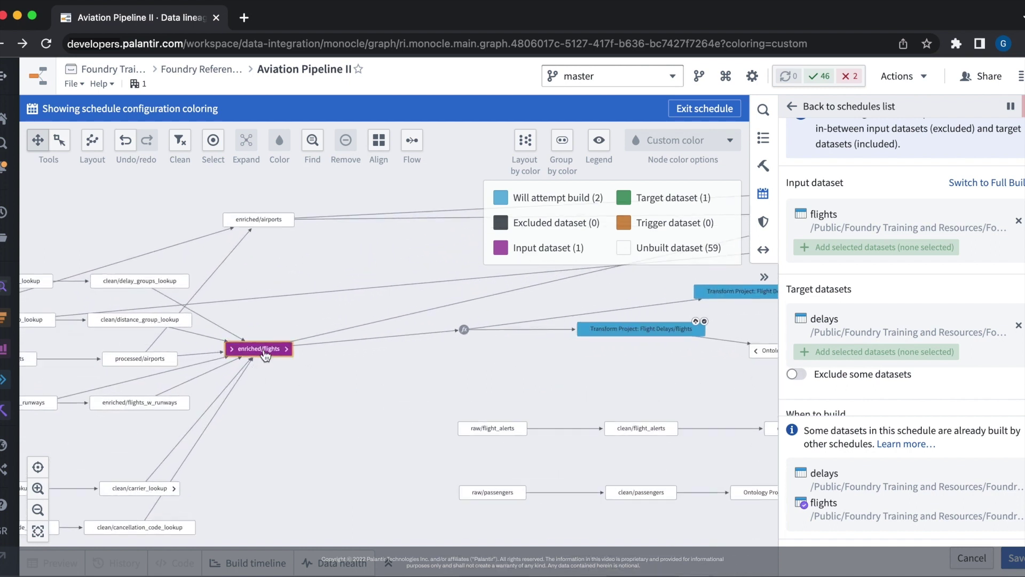
click(266, 352)
click(361, 376)
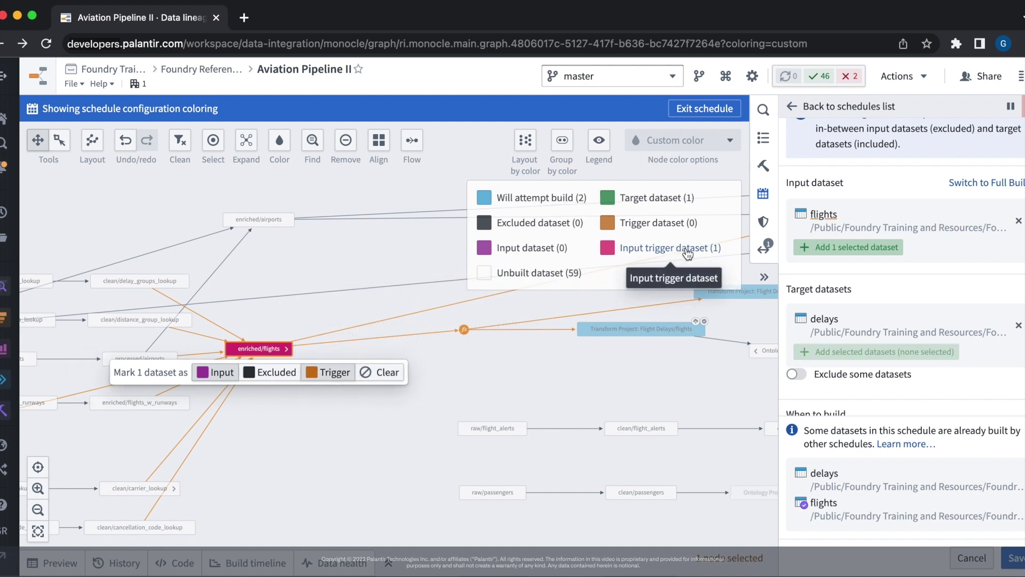
scroll(893, 283, down, 3)
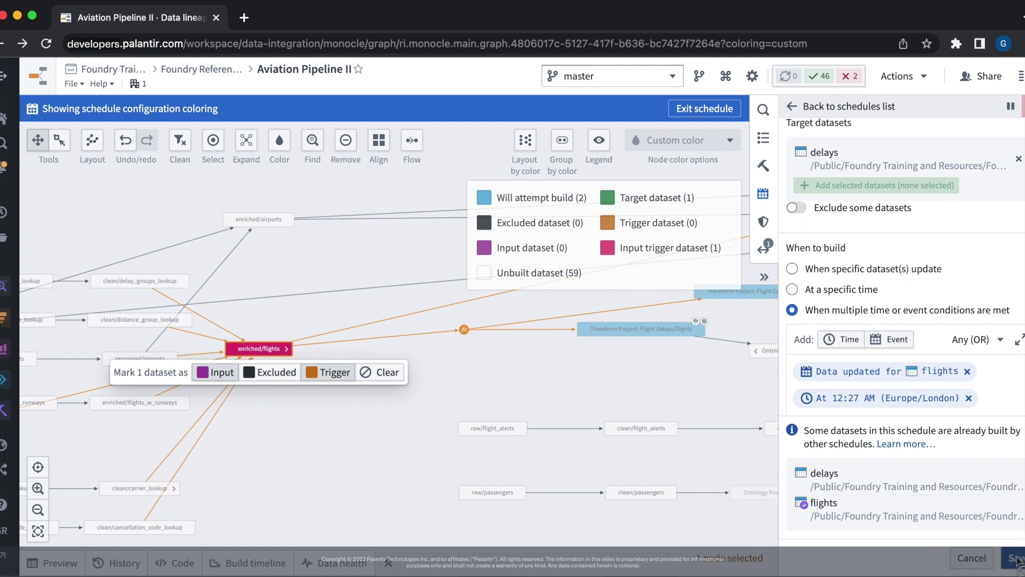
click(1017, 559)
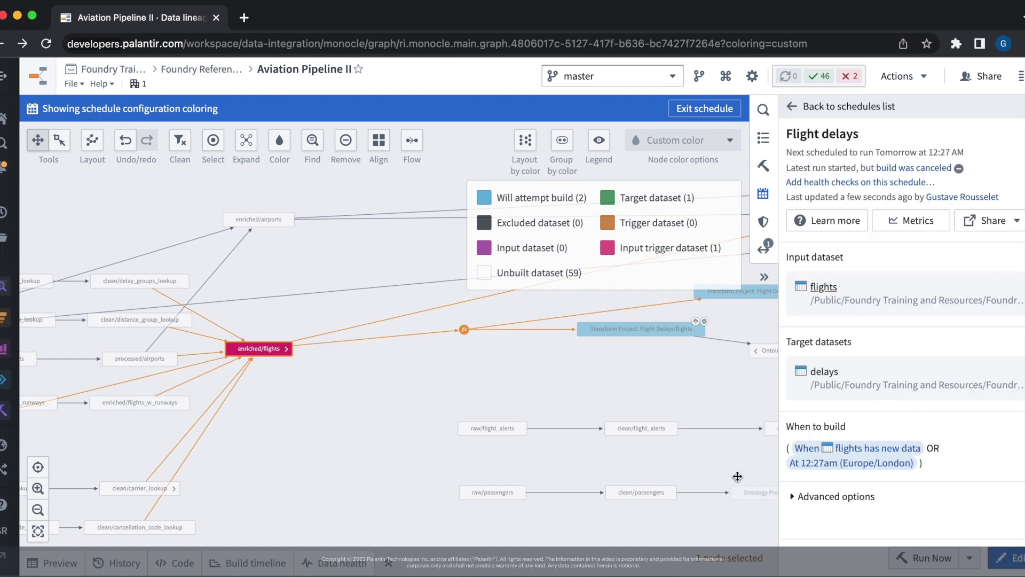
- Exit the Flight delays schedule and create a new schedule targeting enriched/flights
click(319, 414)
click(703, 108)
drag(350, 403, 568, 361)
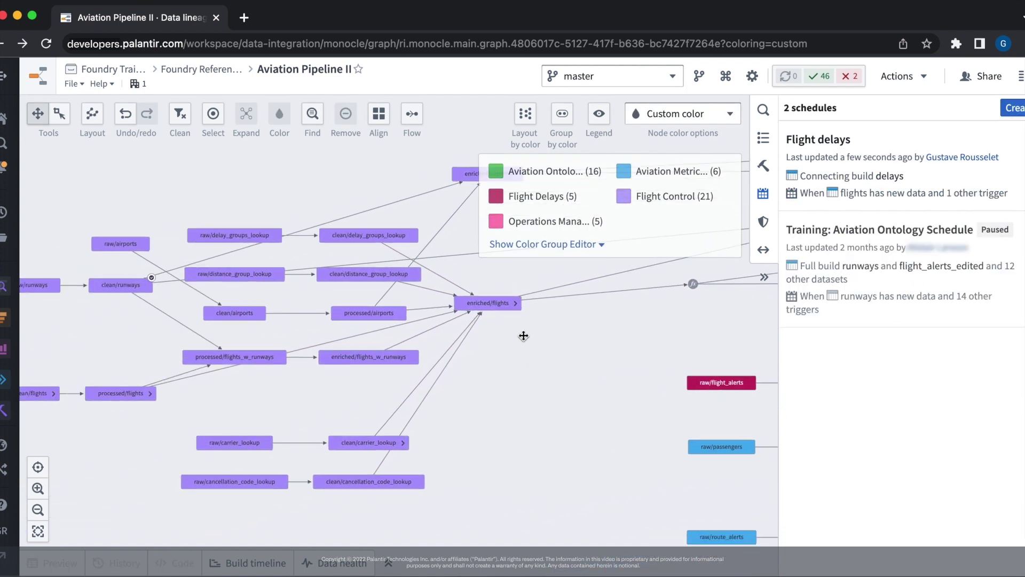
click(483, 304)
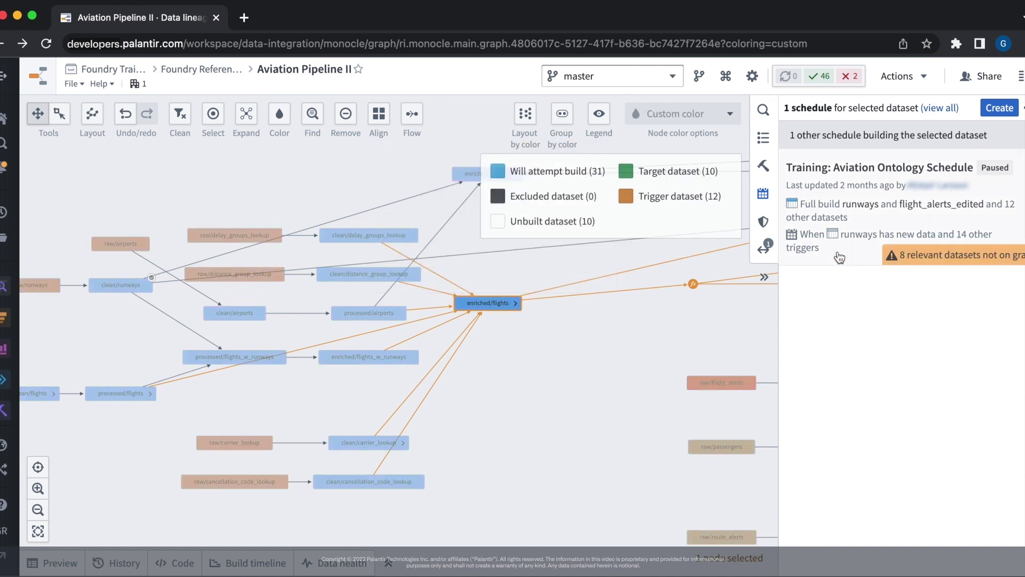
click(999, 107)
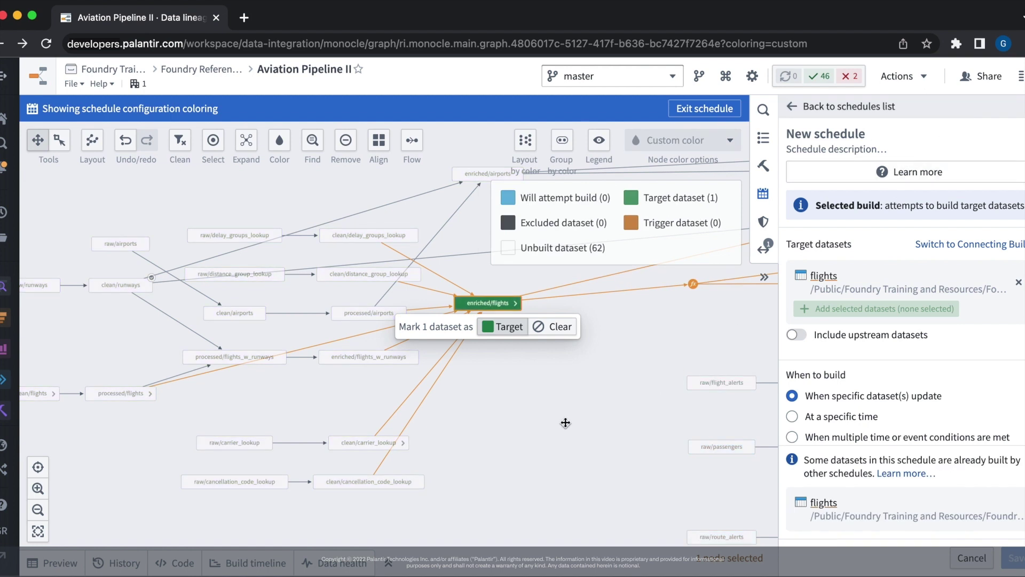
- Title the new schedule 'Flights'
click(840, 129)
text(FLig)
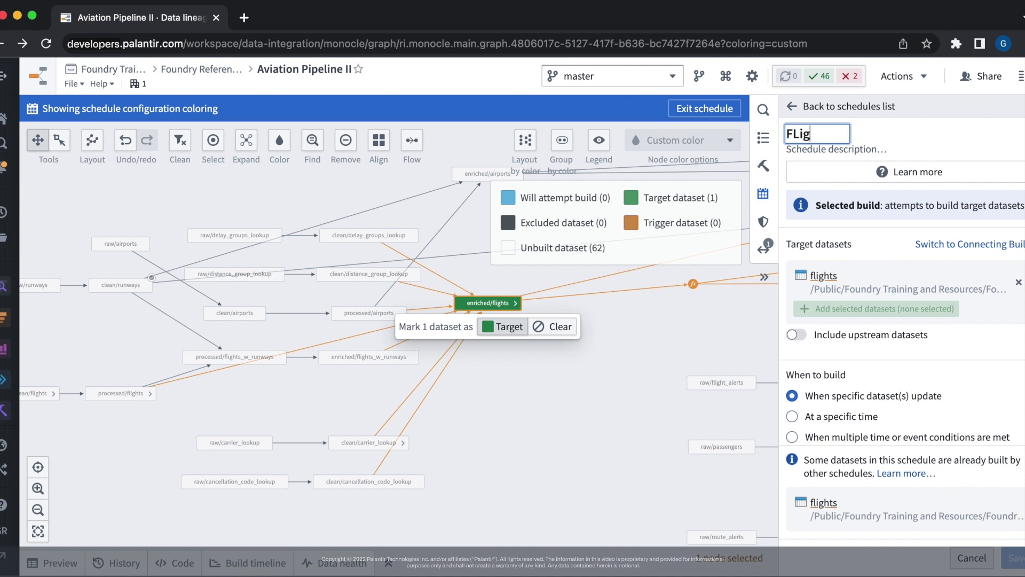
key(BackSpace)
key(BackSpace)
key(BackSpace)
text(lights)
- Include the 11 upstream datasets and schedule Flights to build daily at 12:31 AM Europe/London
click(839, 342)
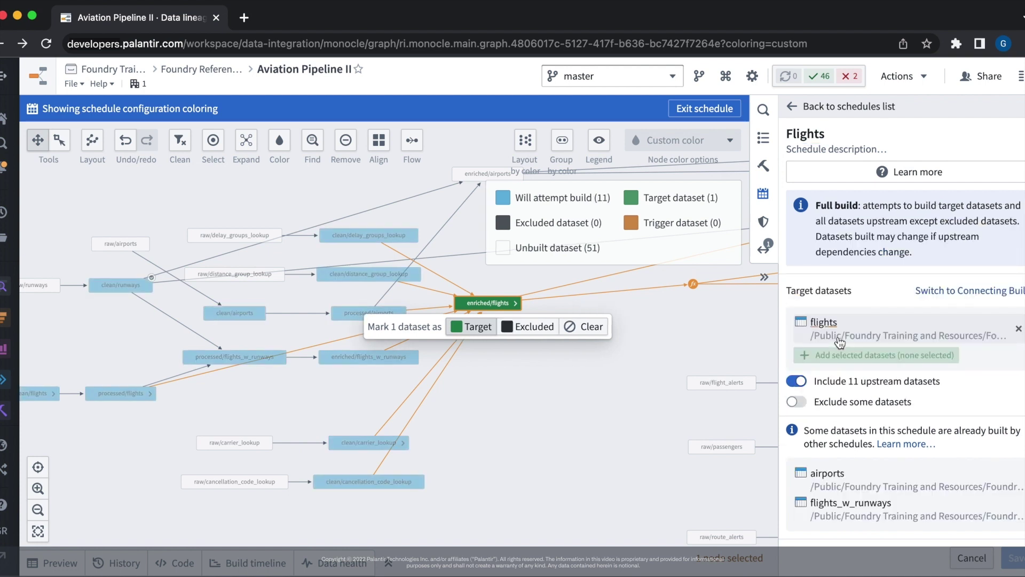
scroll(878, 407, down, 3)
scroll(929, 407, down, 2)
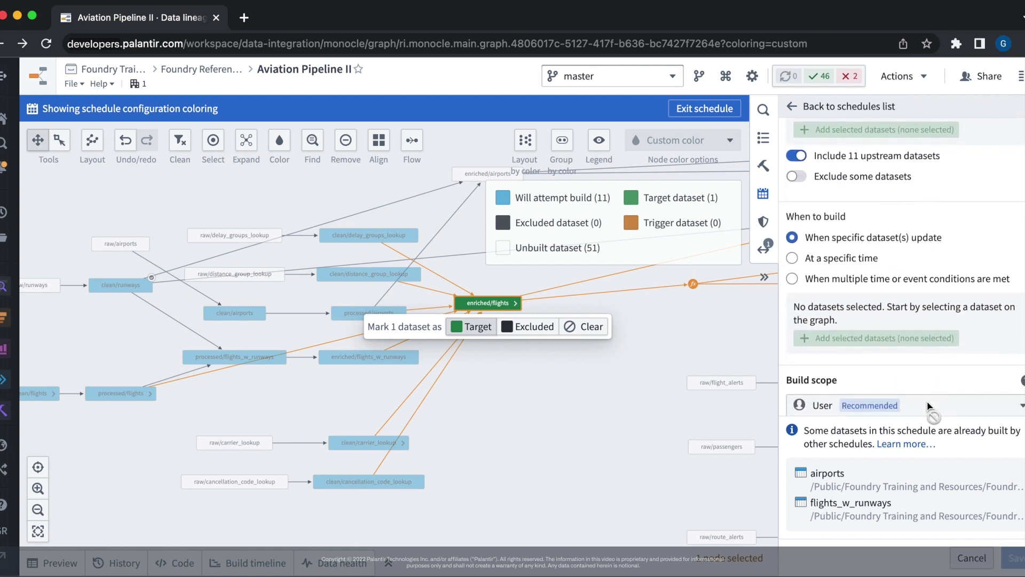
click(845, 232)
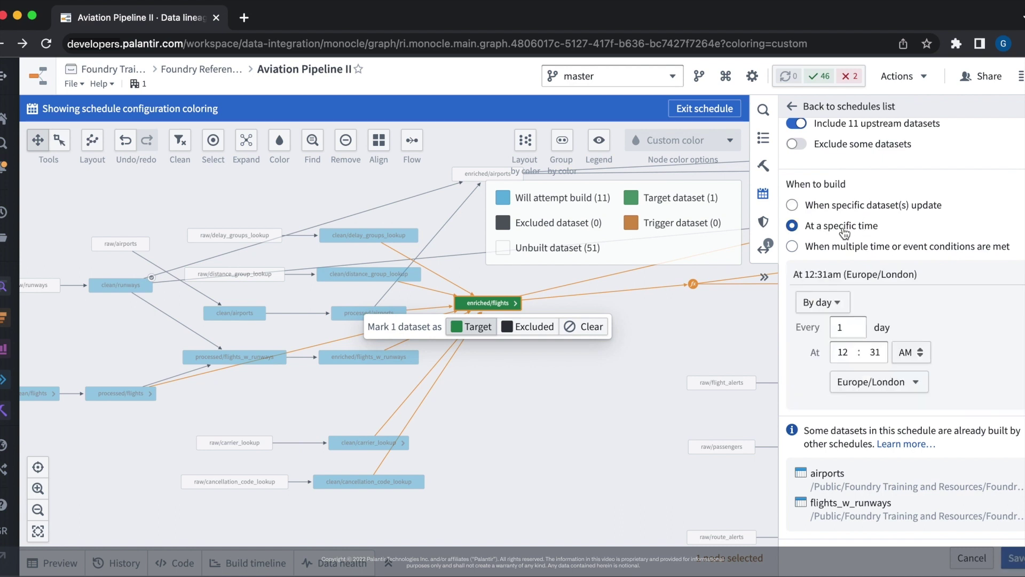
scroll(961, 332, down, 4)
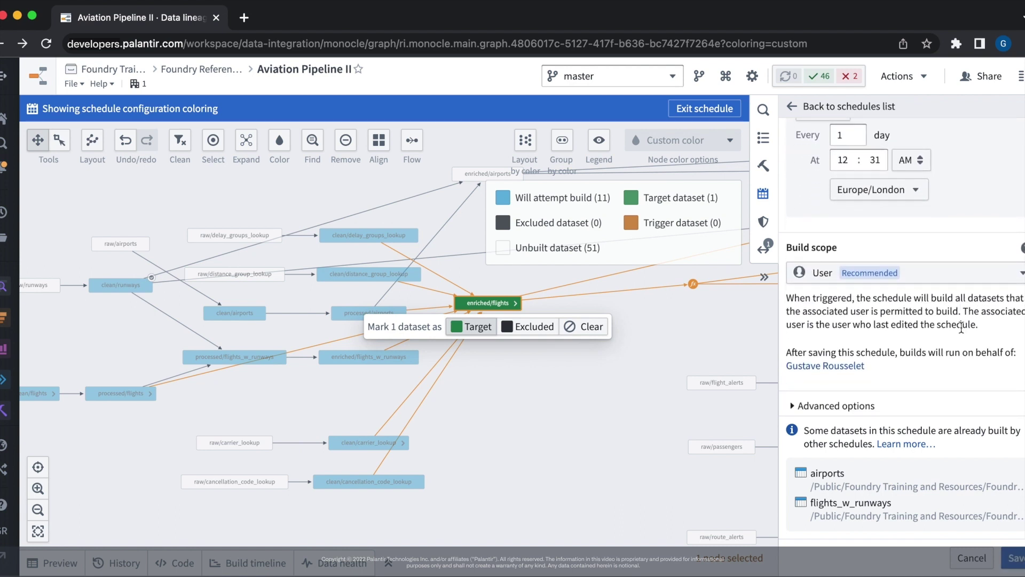
drag(570, 448, 605, 438)
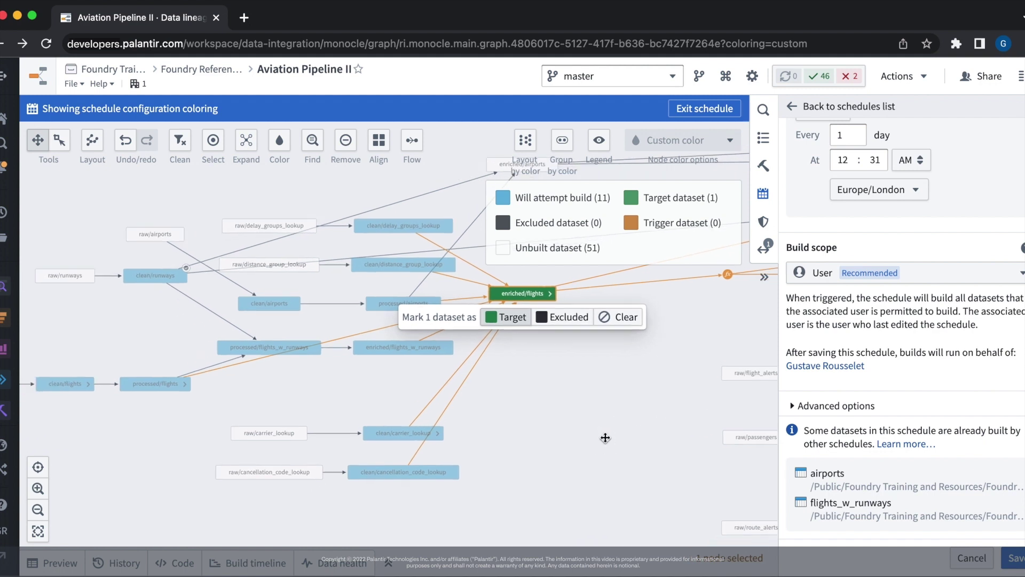
scroll(605, 438, down, 2)
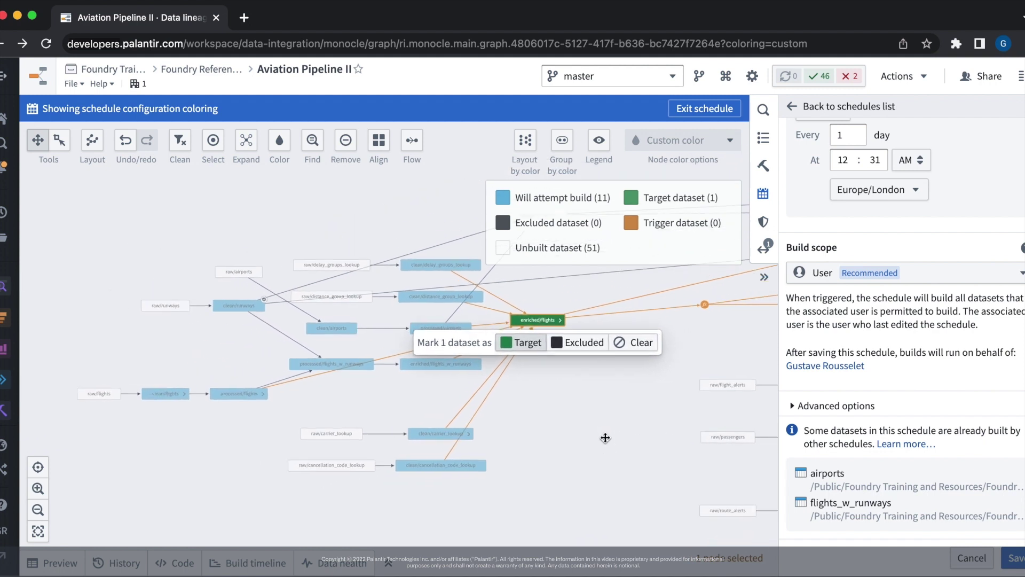
- Save the Flights schedule and deselect enriched/flights to list all pipeline schedules
click(1017, 556)
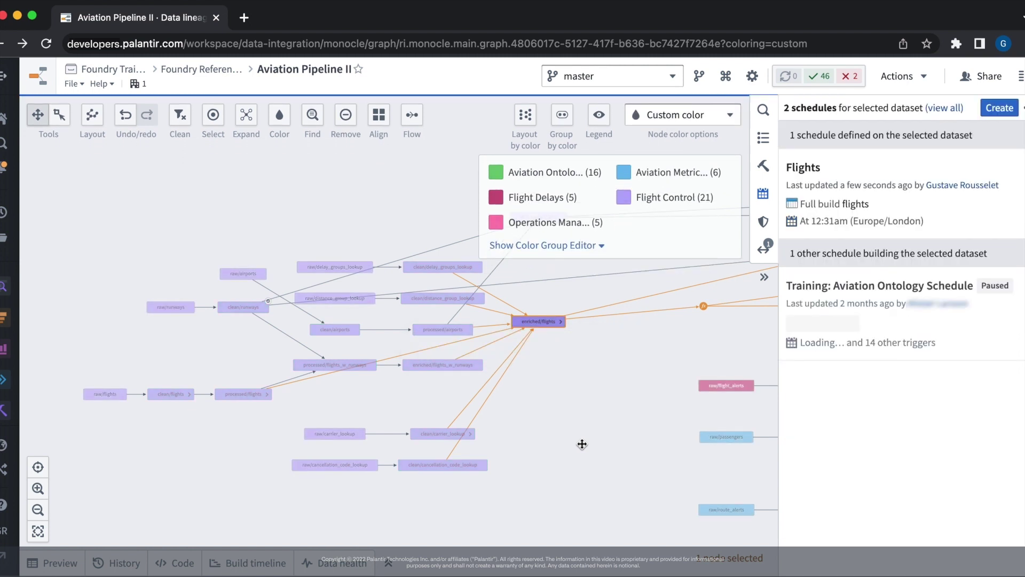
drag(655, 434, 432, 415)
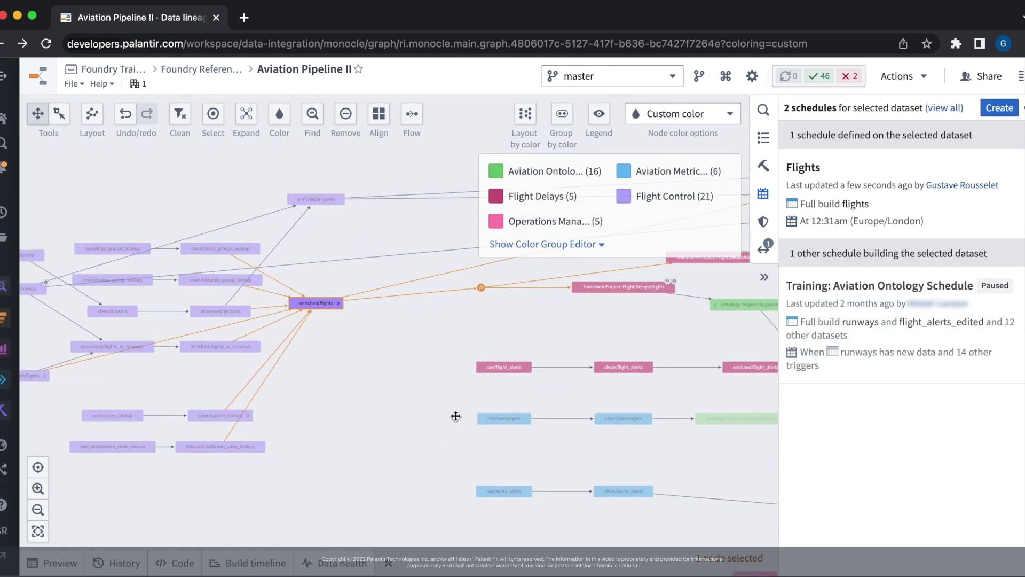
click(439, 418)
- Compare the graph coverage of the Flights and Flight delays schedule cards
scroll(439, 418, down, 5)
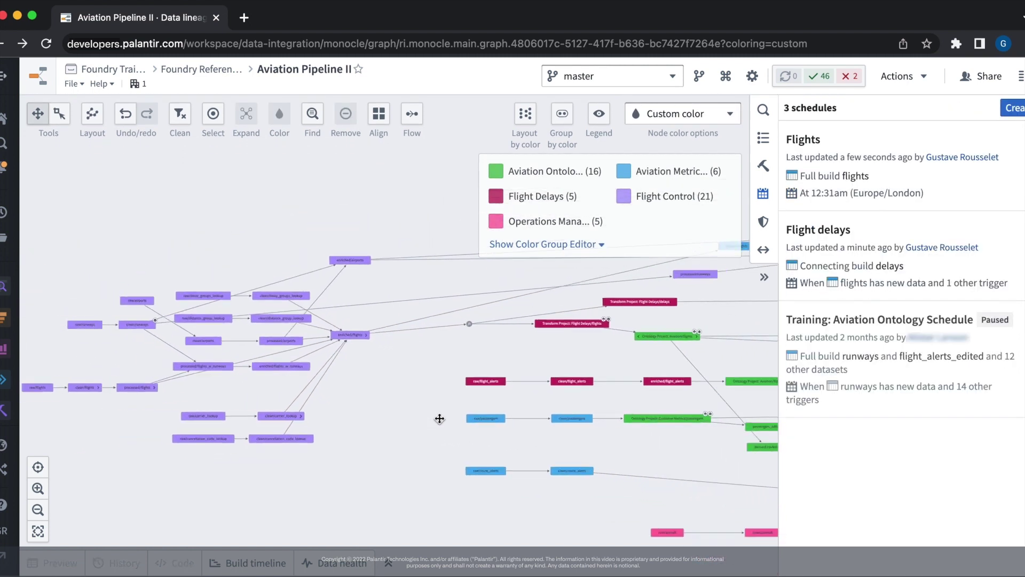
scroll(433, 368, right, 4)
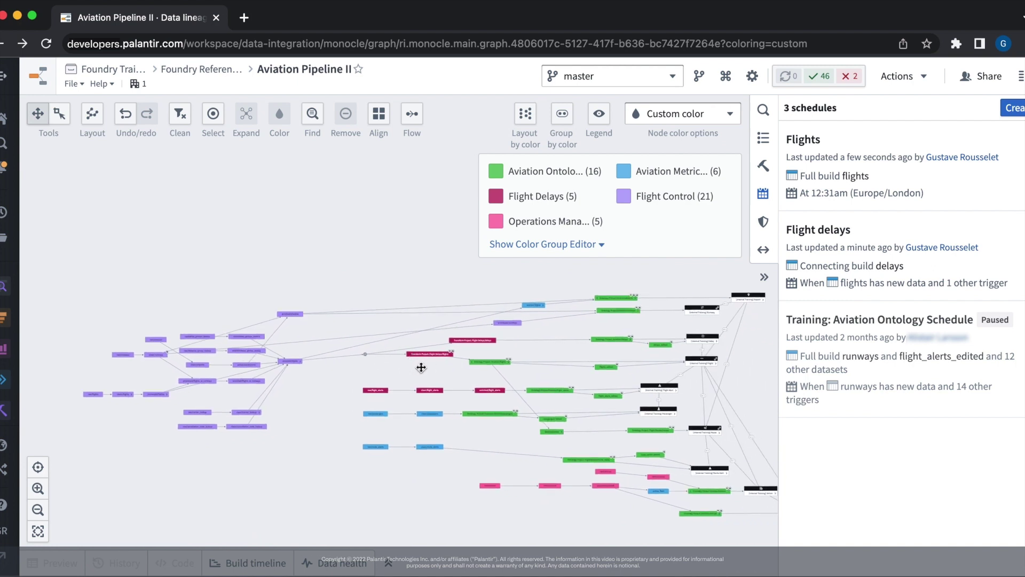
mouse_move(955, 188)
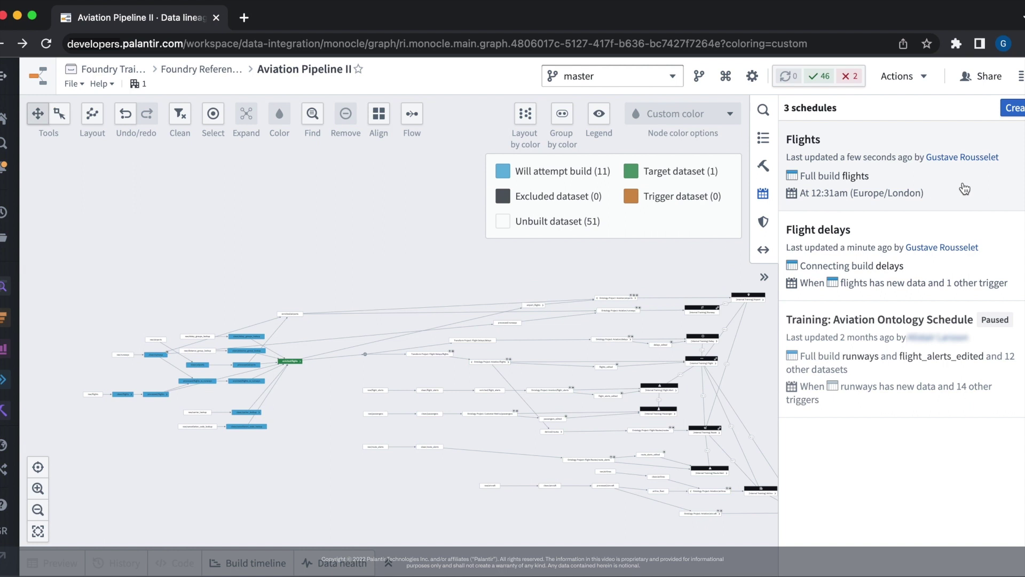
mouse_move(989, 275)
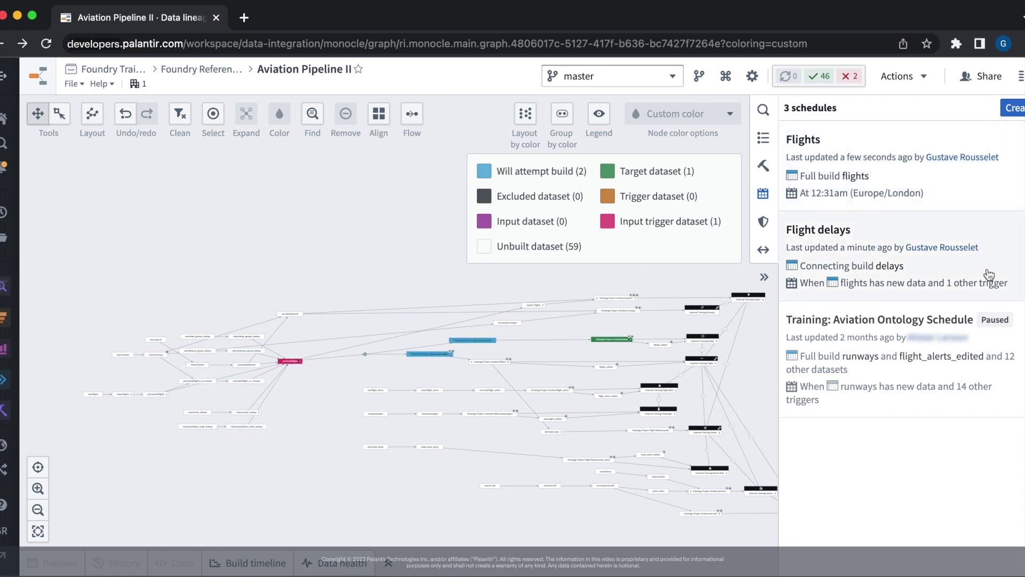